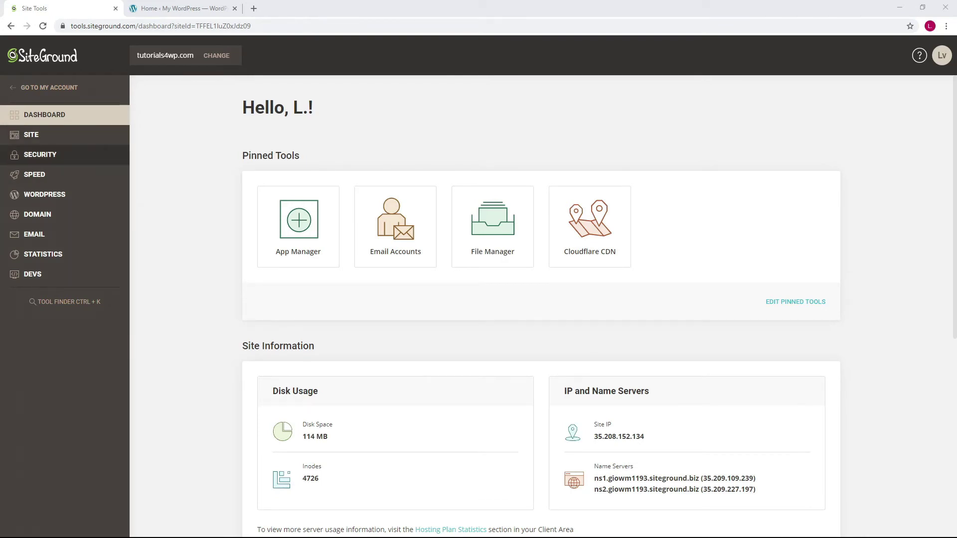
Step: Install a Let's Encrypt SSL certificate for tutorials4wp.com through the SSL Manager
left_click(82, 159)
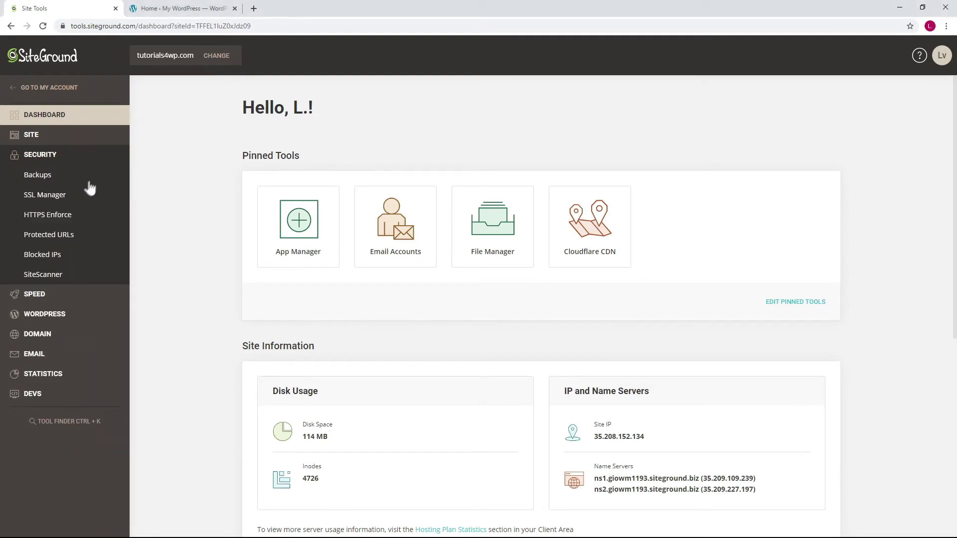
left_click(63, 201)
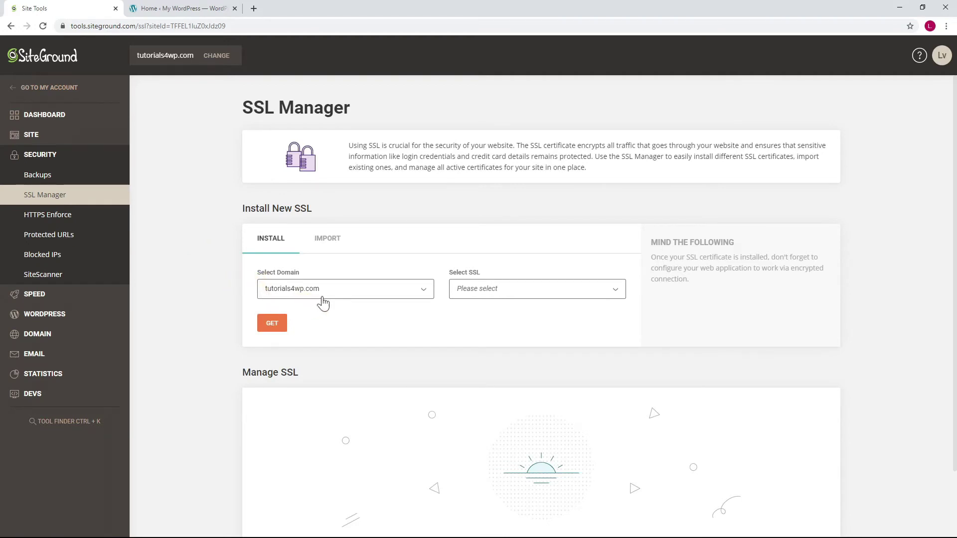
left_click(510, 298)
left_click(507, 310)
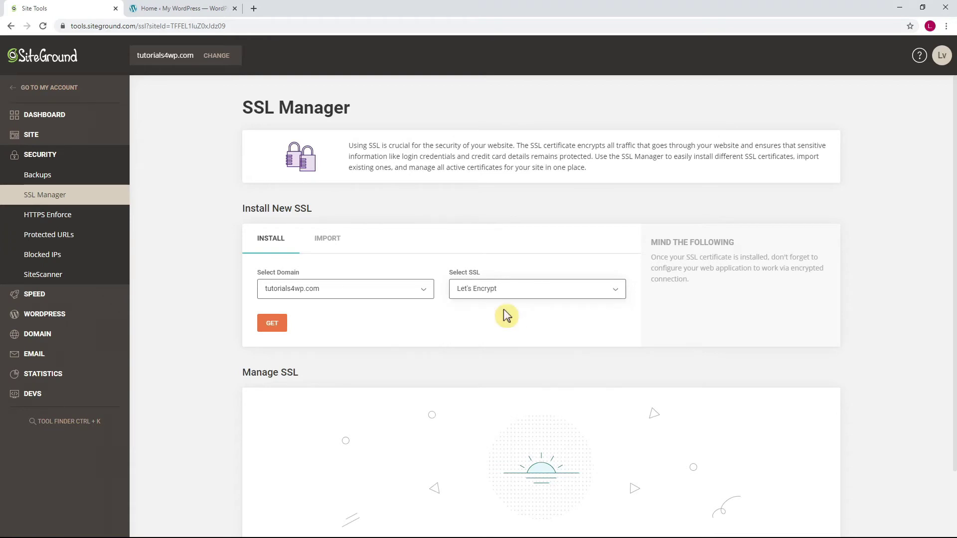
left_click(275, 326)
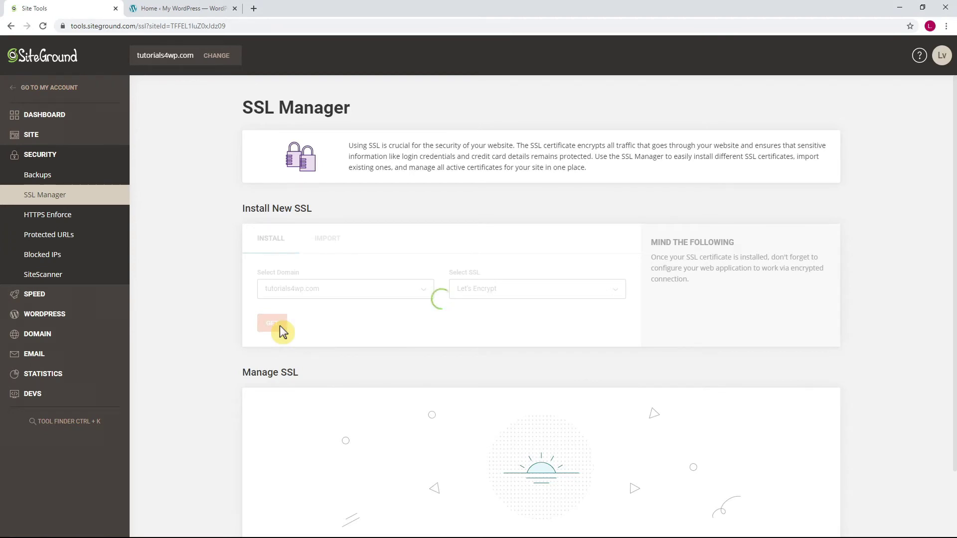
scroll(325, 333, "down", 1)
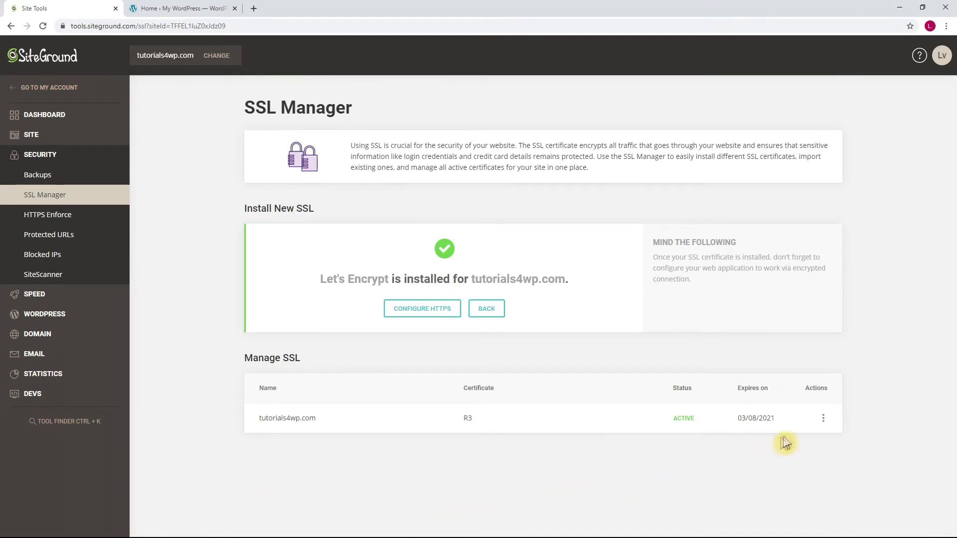
Step: Turn on HTTPS Enforce for tutorials4wp.com, starting from its installed certificate's actions
left_click(823, 419)
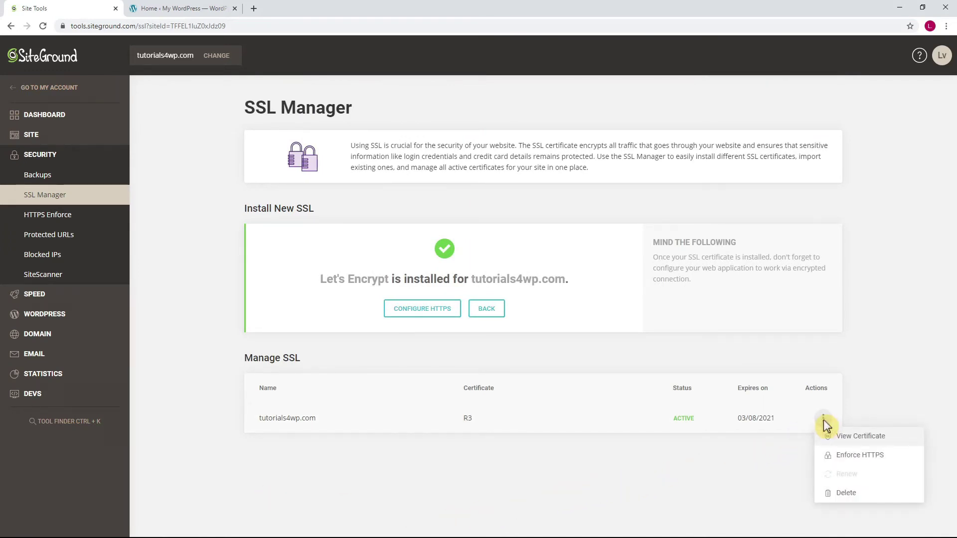
left_click(878, 464)
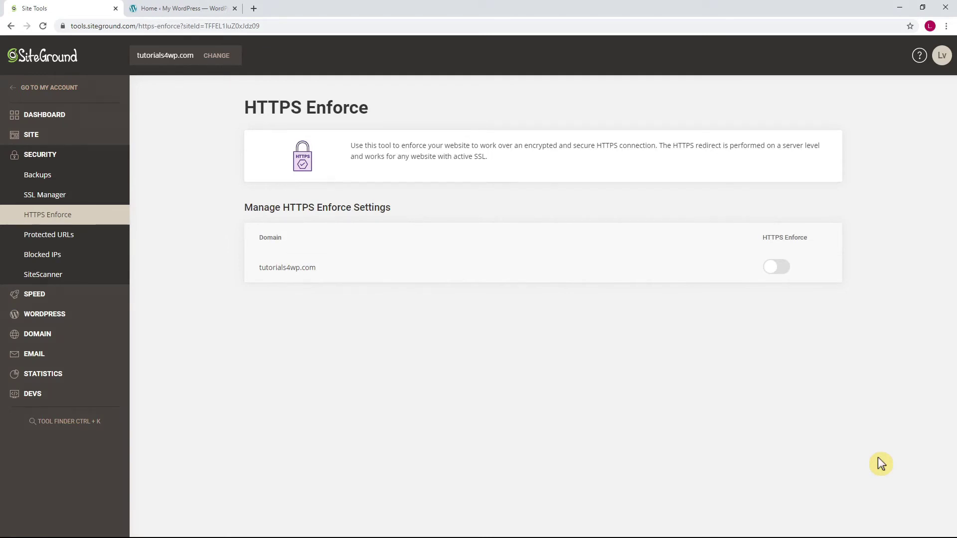
left_click(781, 270)
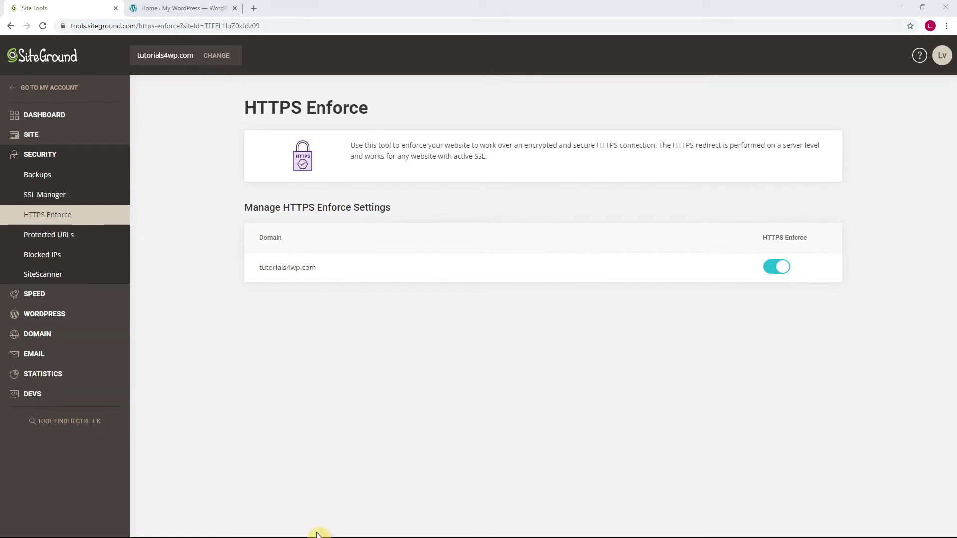
left_click(307, 467)
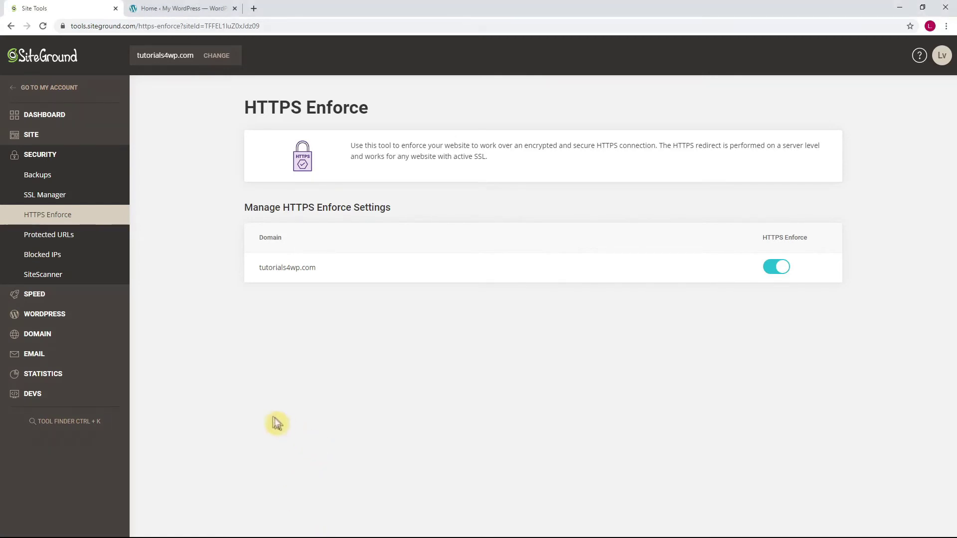
Step: Open the WordPress admin panel of the tutorials4wp.com installation from SiteGround's WordPress management page
left_click(69, 317)
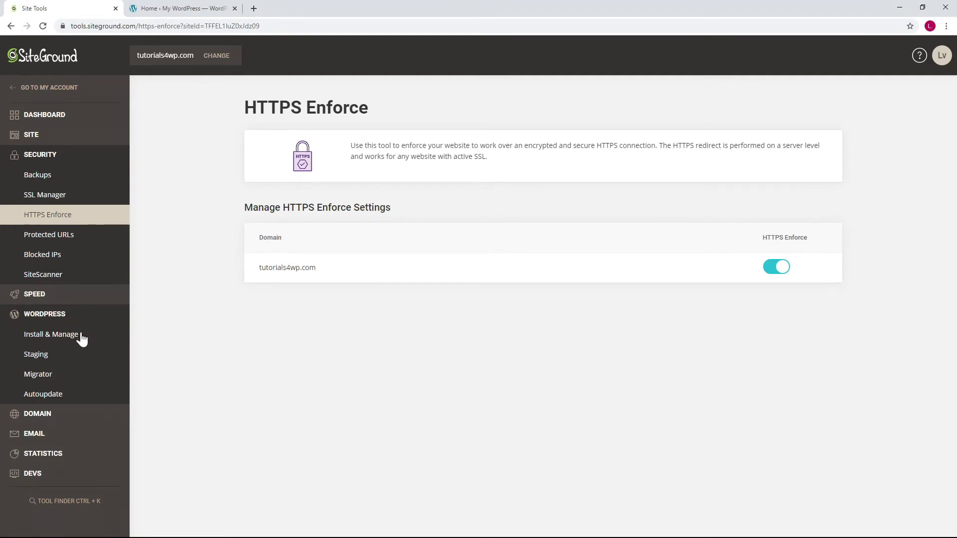
left_click(82, 337)
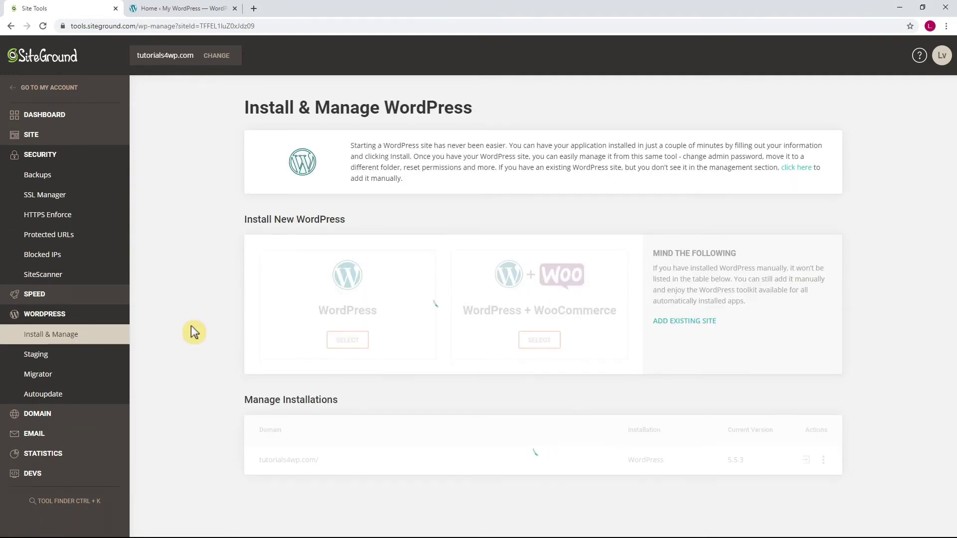
left_click(807, 461)
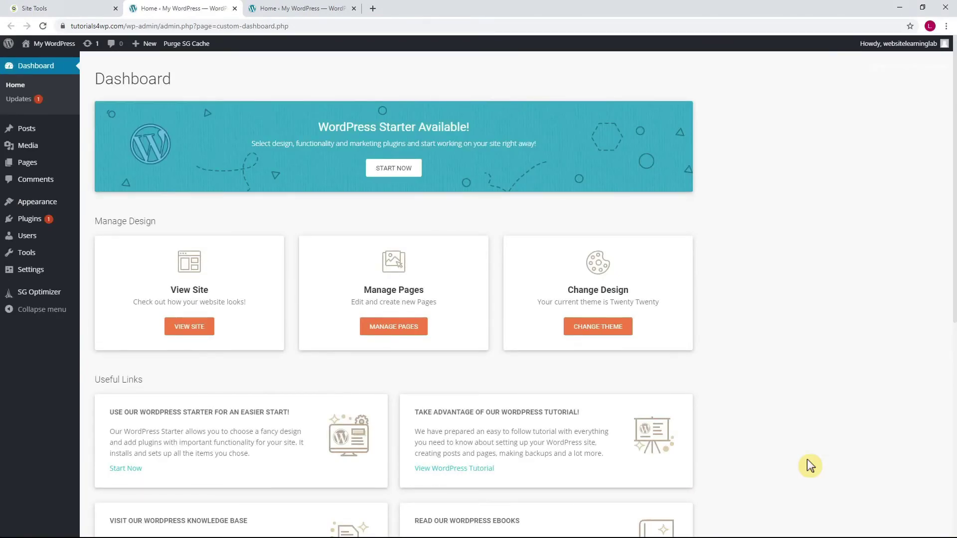
mouse_move(30, 269)
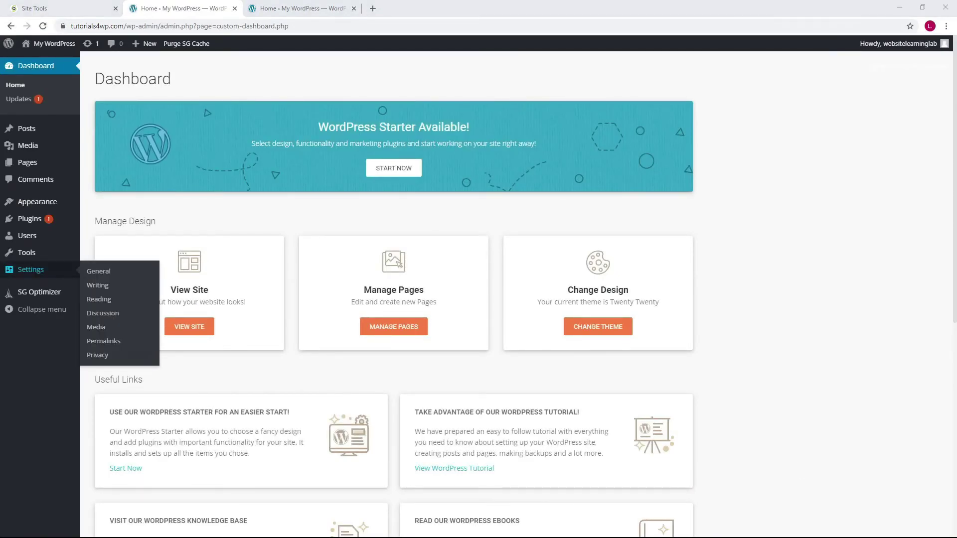
left_click(107, 273)
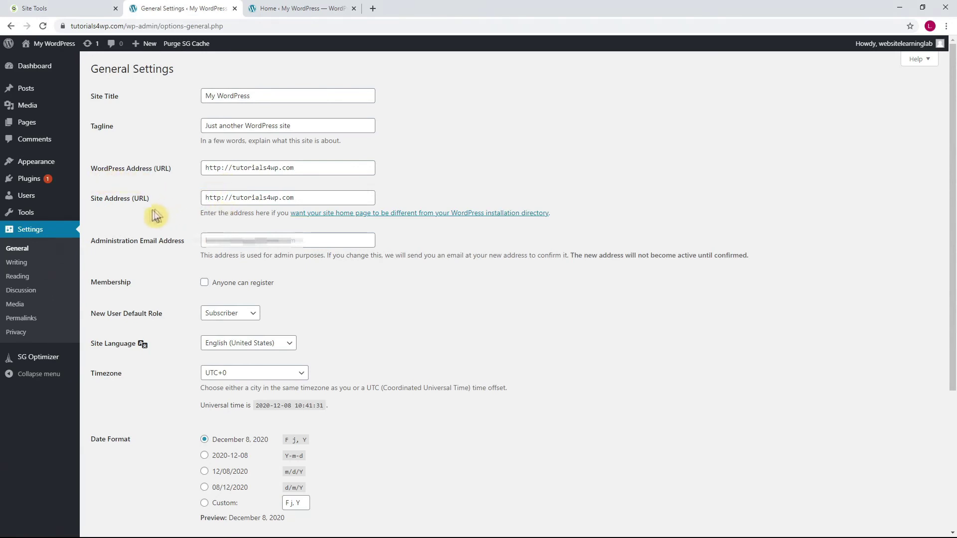
left_click(222, 168)
type("s")
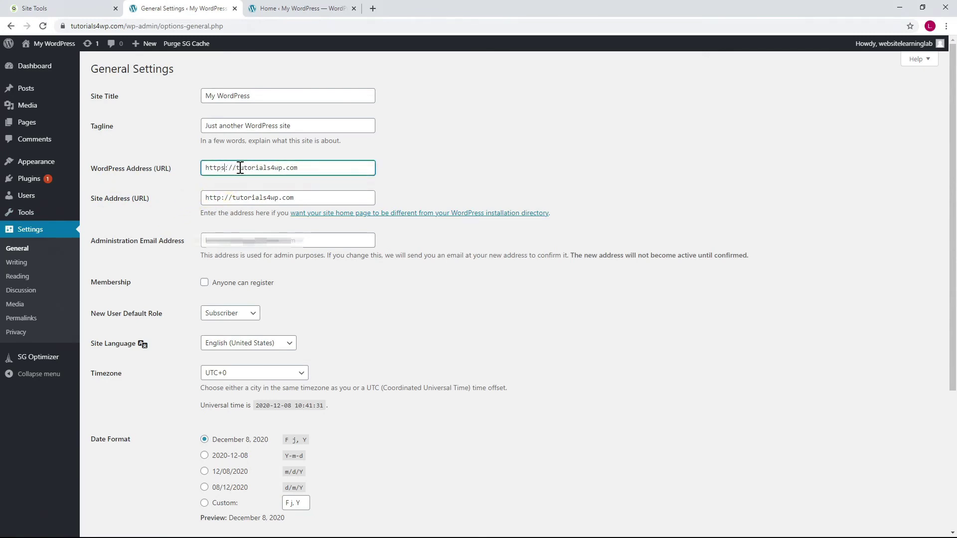
left_click(225, 198)
type("s")
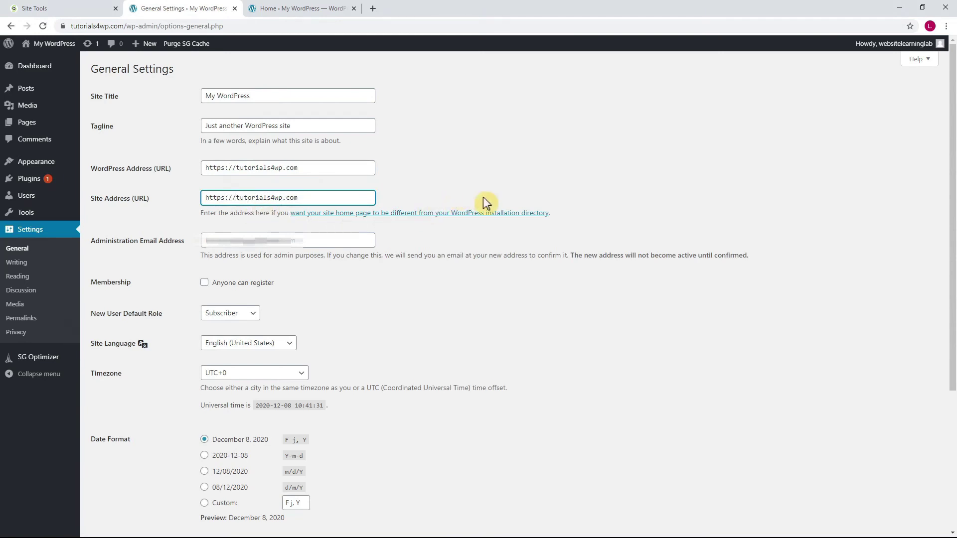
scroll(486, 203, "down", 4)
left_click(128, 486)
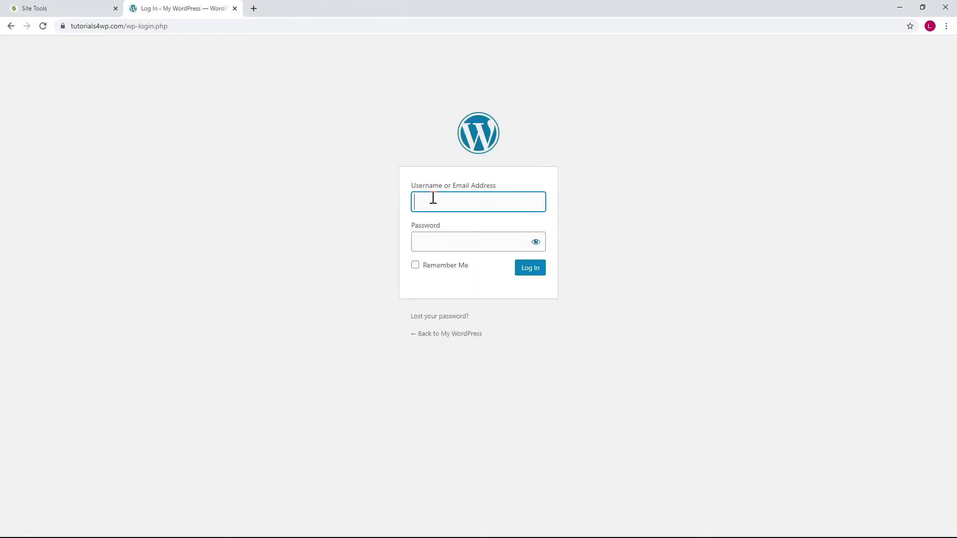
Step: Log back in to WordPress with the administrator's username or email and the account password
key("ctrl+v")
left_click(514, 242)
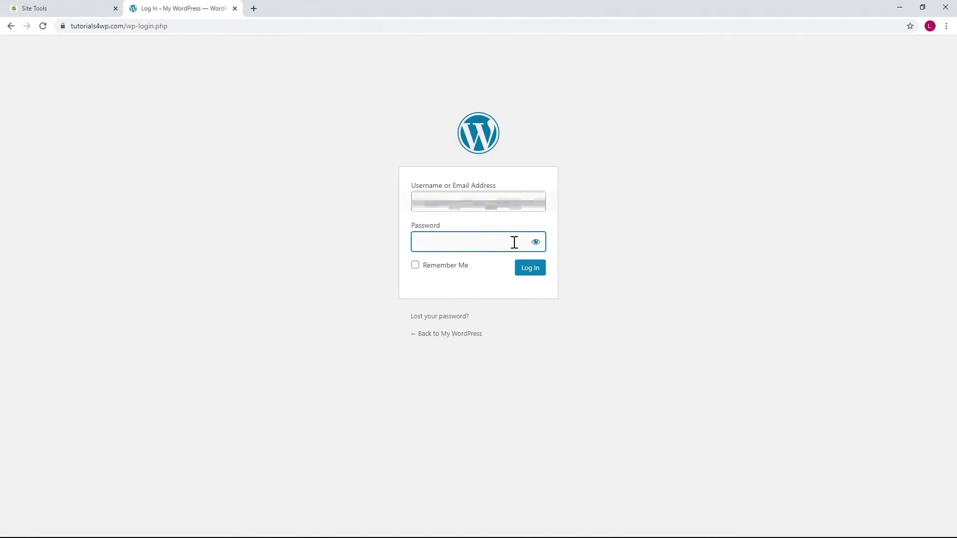
key("ctrl+v")
left_click(541, 277)
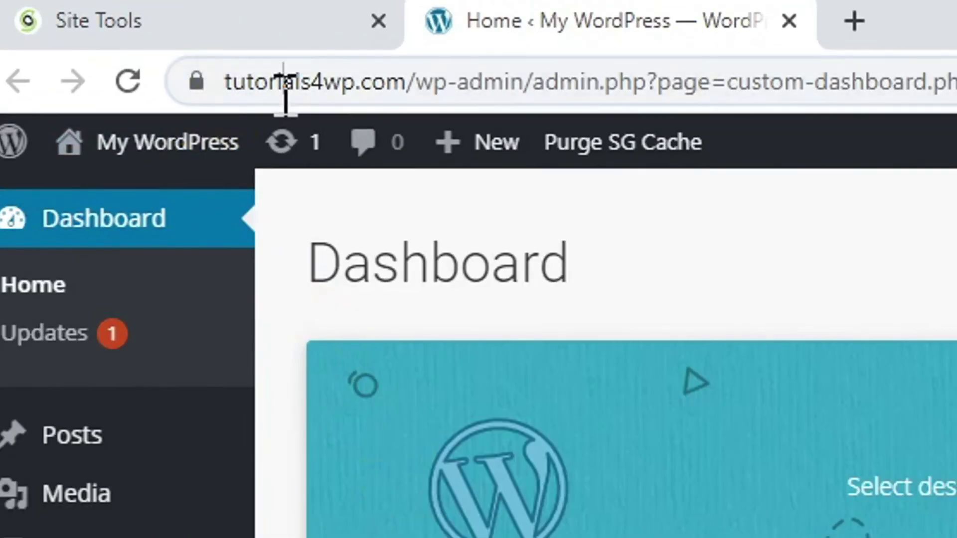
Step: Check the protocol in the full web address of the WordPress dashboard
left_click(141, 52)
double_click(144, 51)
double_click(272, 81)
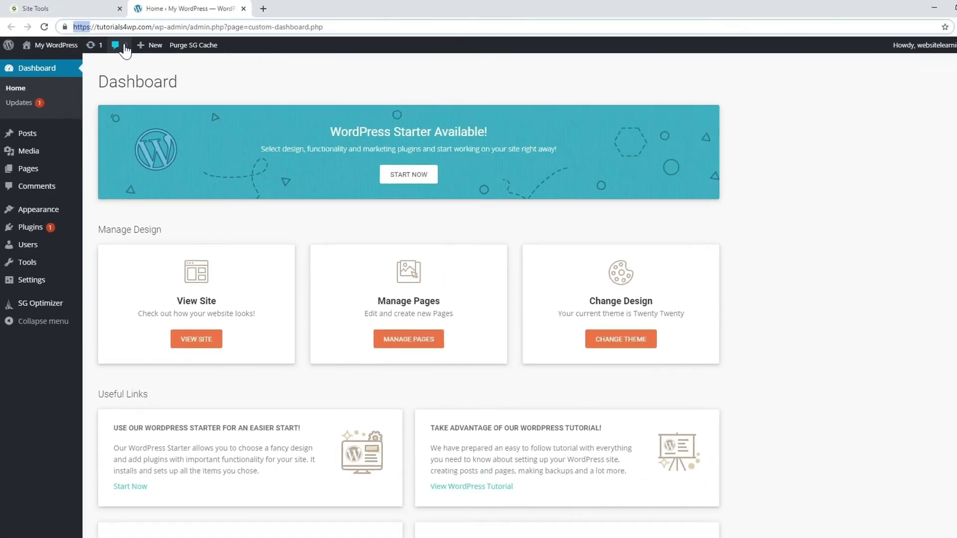
left_click(232, 80)
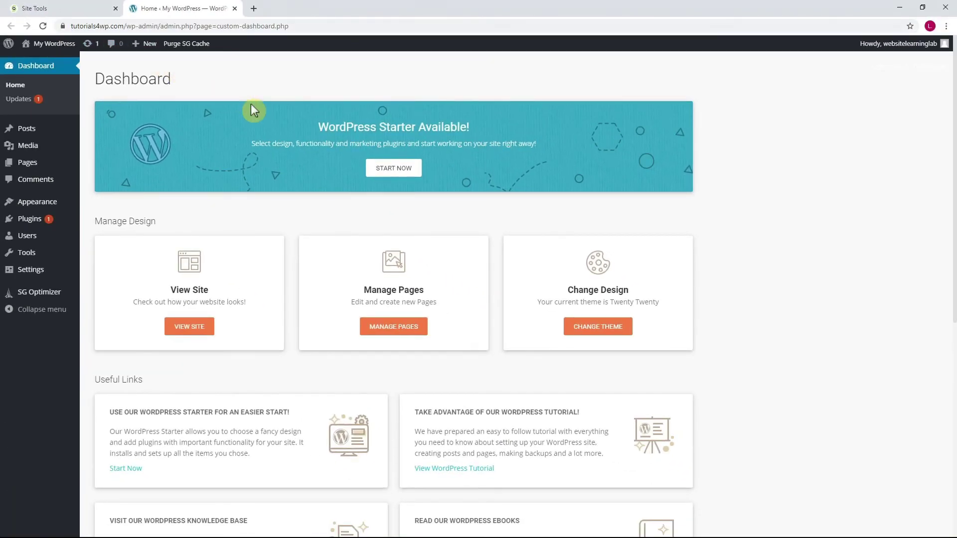
Step: Enable HTTPS in SG Optimizer's environment optimization settings and confirm forcing HTTPS on the site
left_click(56, 295)
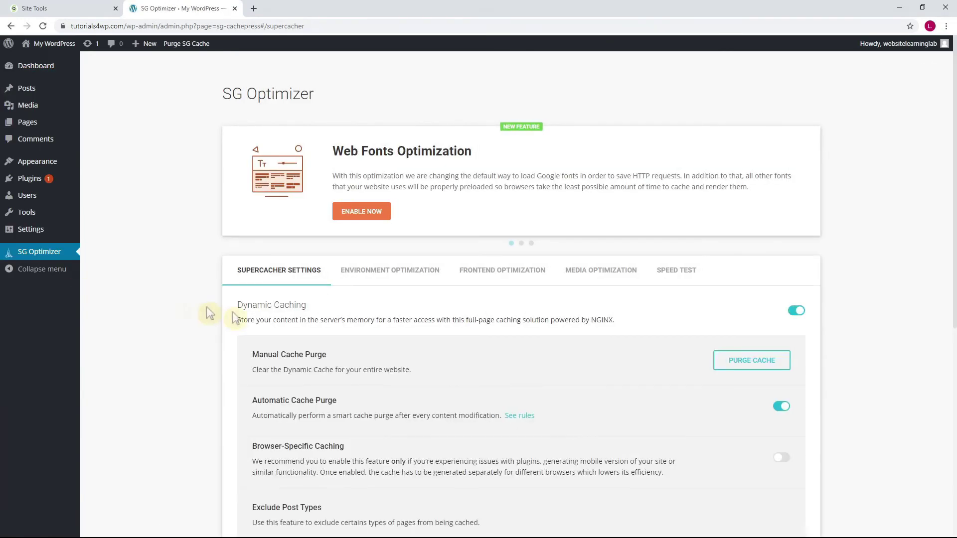
left_click(370, 277)
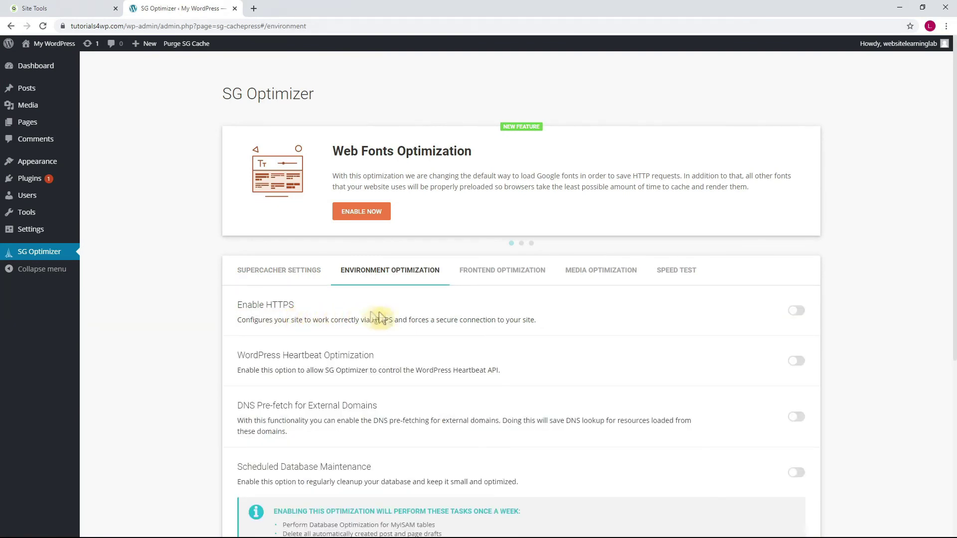
left_click(797, 311)
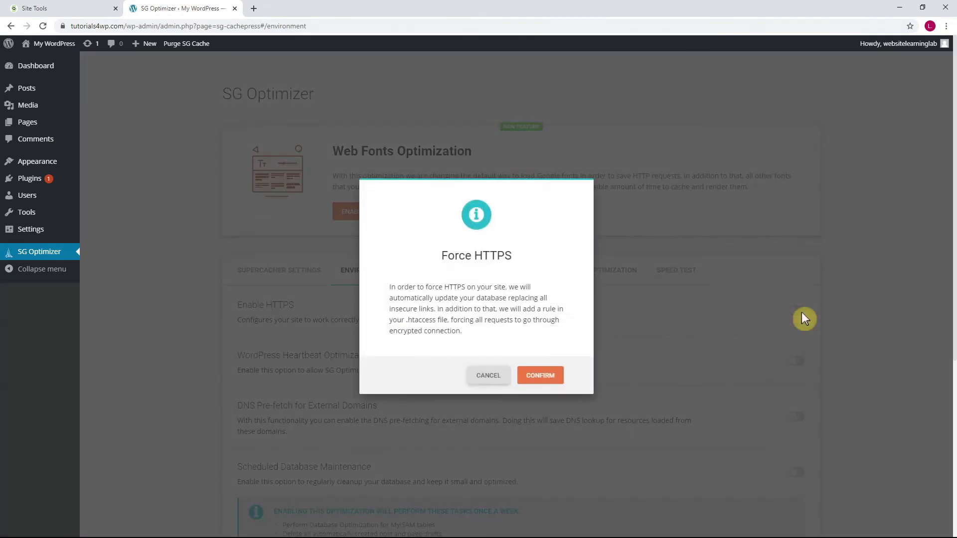
left_click(547, 376)
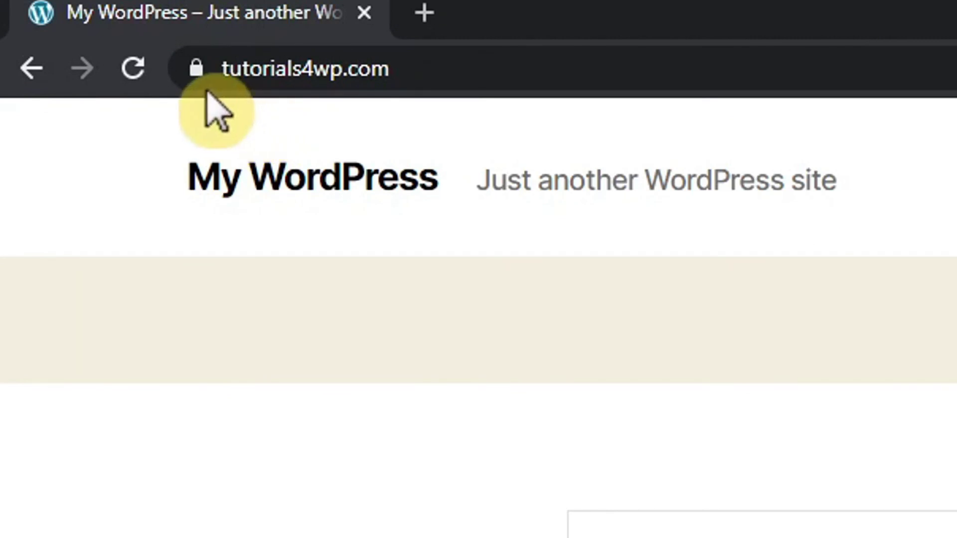
Step: Check the protocol in the full address of the public tutorials4wp.com homepage in the incognito window
left_click(259, 77)
left_click(277, 70)
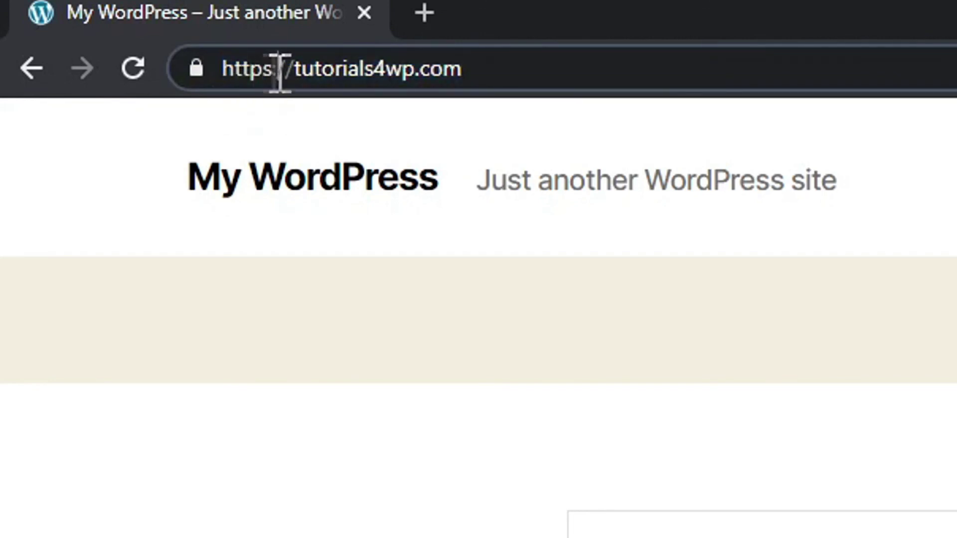
double_click(269, 70)
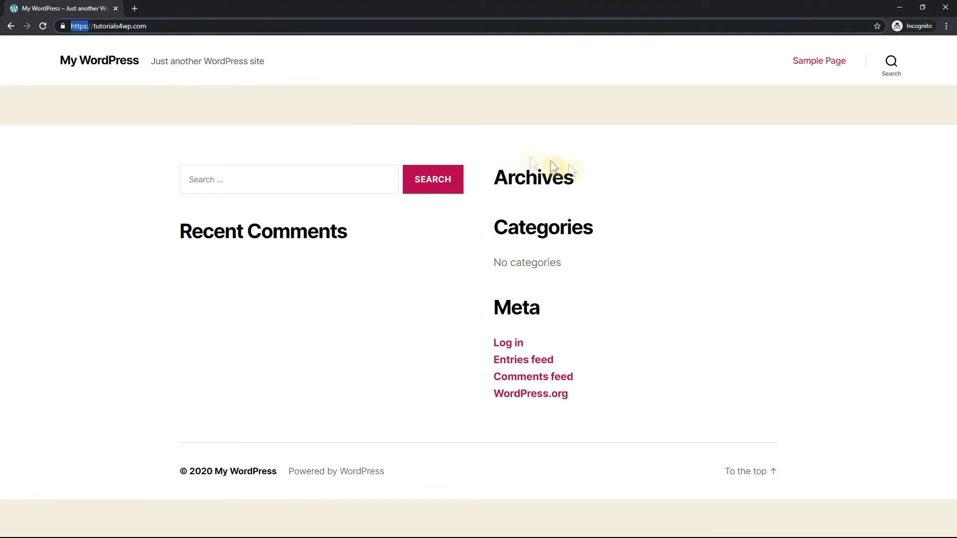
left_click(790, 230)
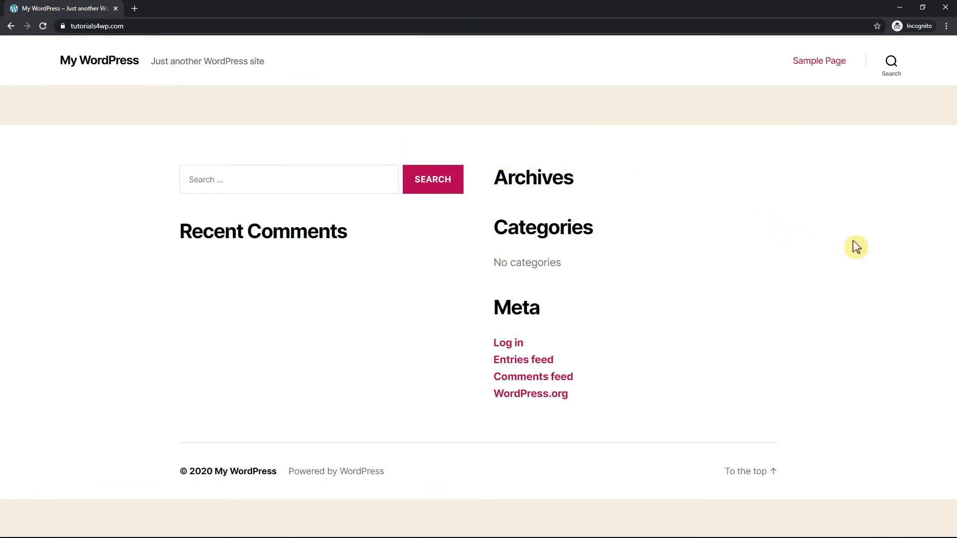